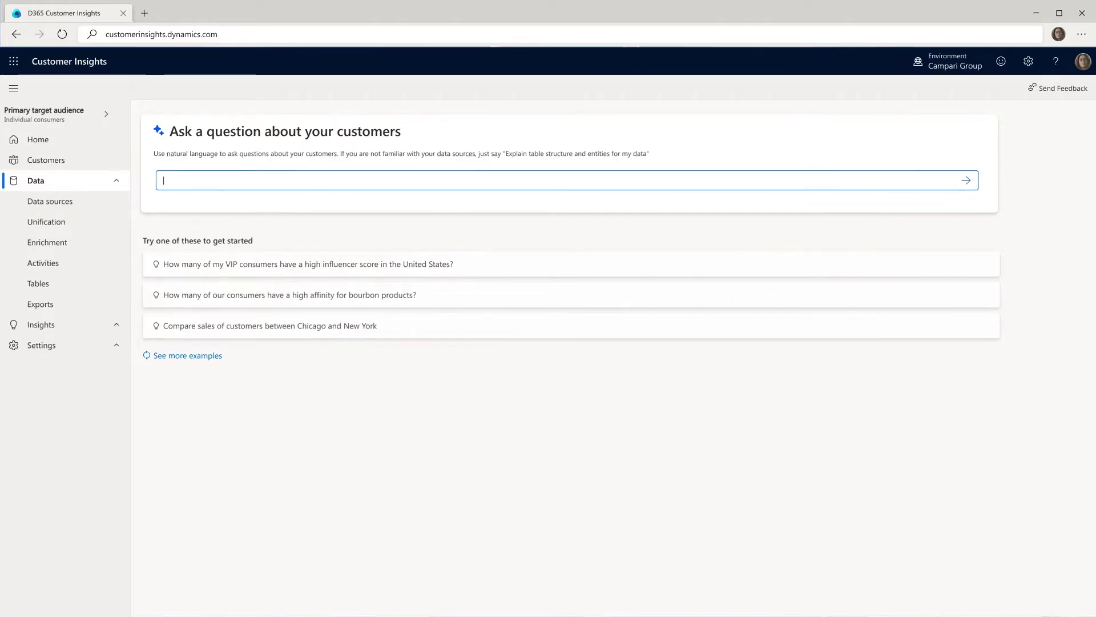
text(How many of my VIP consume)
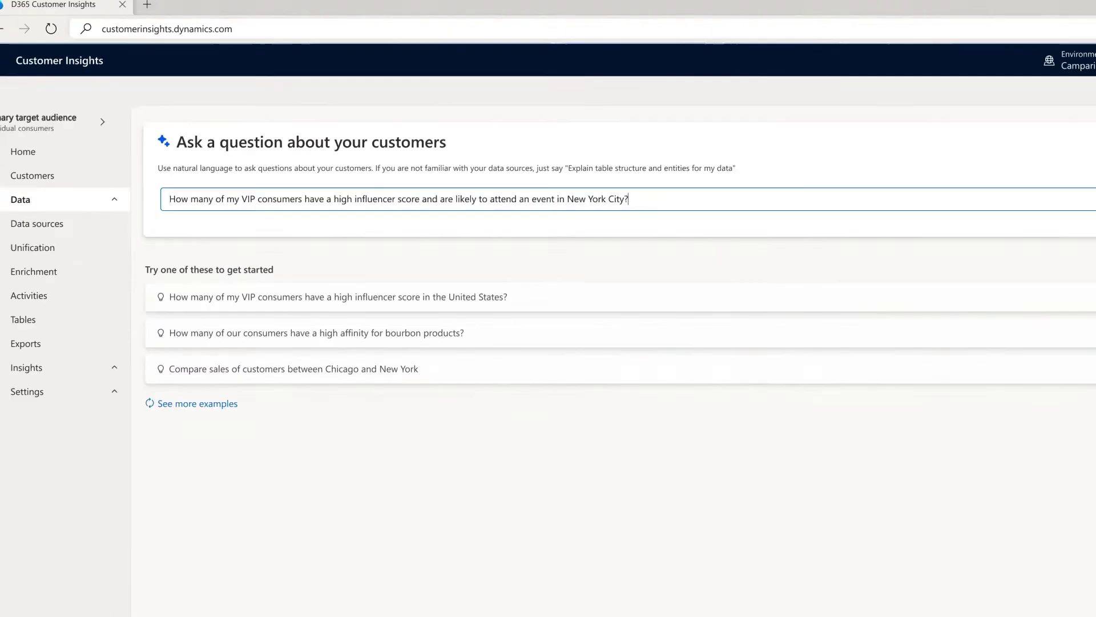
Step: Submit the question on VIP consumers with high influencer scores likely to attend the New York City event
key(Return)
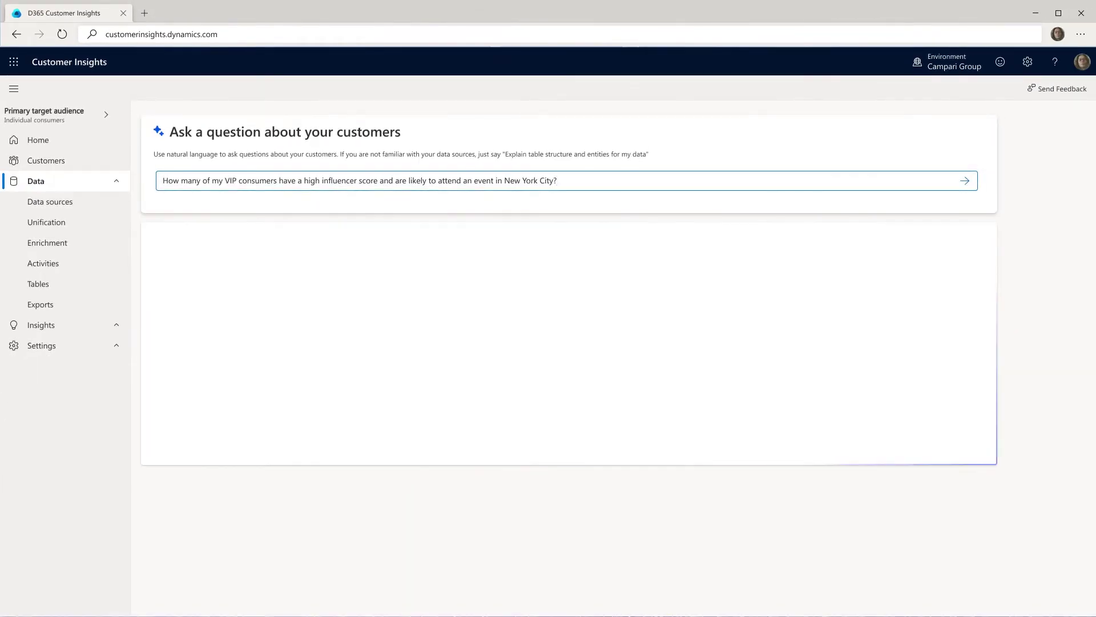